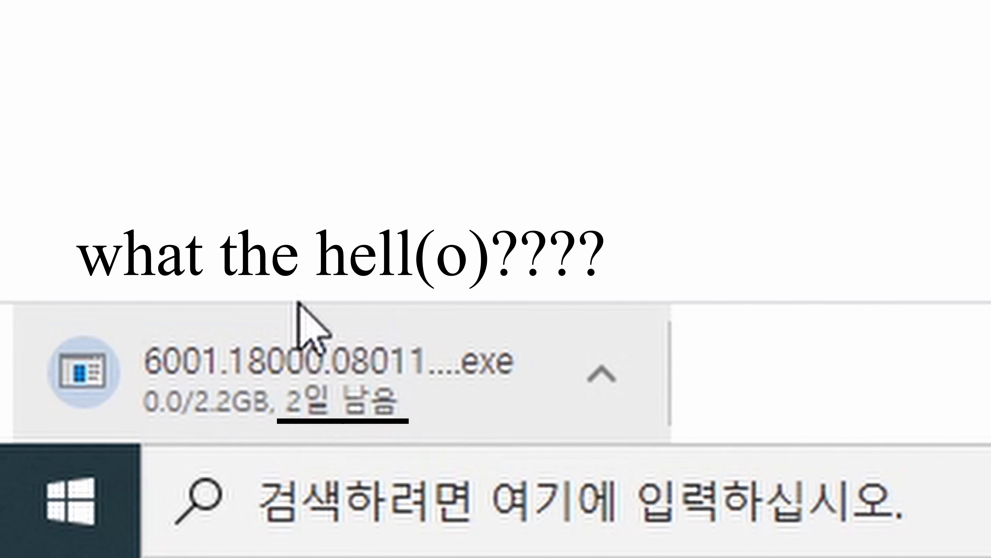
{"action": "left_click", "coordinate": [602, 393]}
{"action": "left_click", "coordinate": [730, 4]}
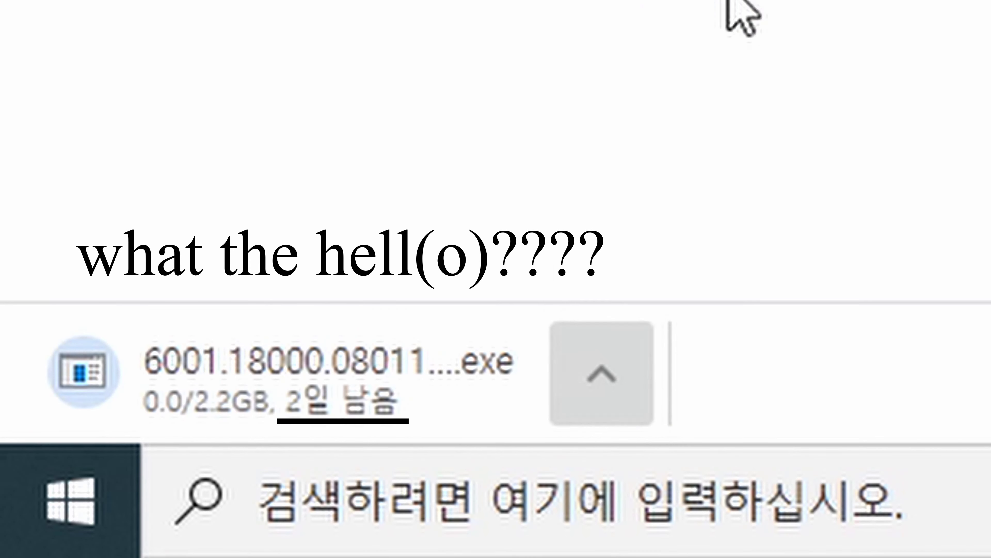
{"action": "left_click", "coordinate": [629, 377]}
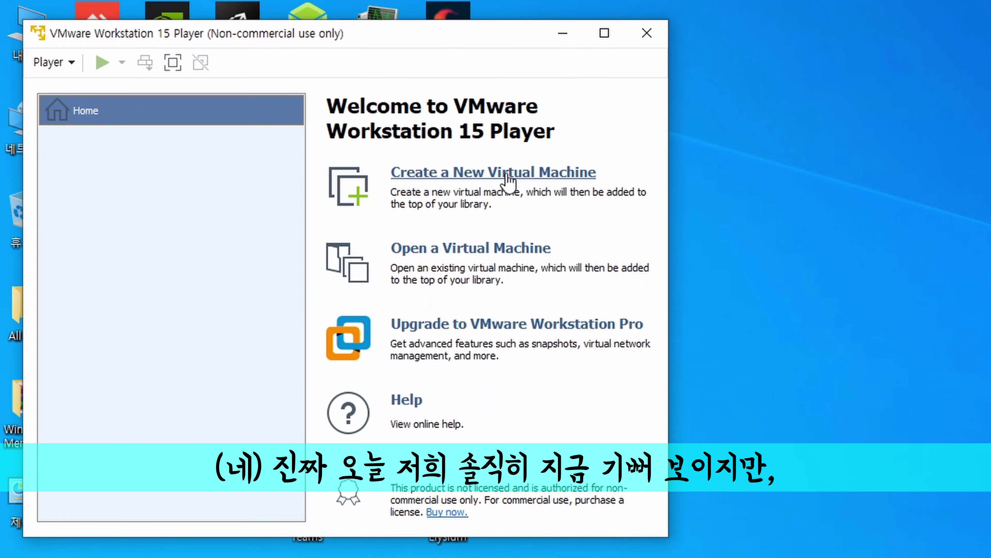
- Start a new virtual machine that installs from the 6001.18000.080118-1840_x86fre Server ISO image in the Downloads folder
{"action": "left_click", "coordinate": [507, 179]}
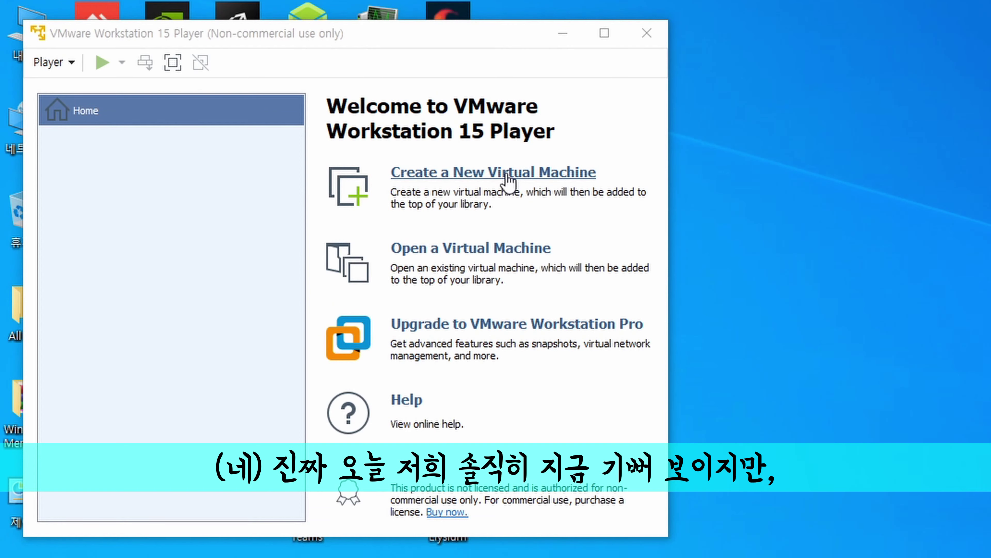
{"action": "left_click", "coordinate": [277, 284]}
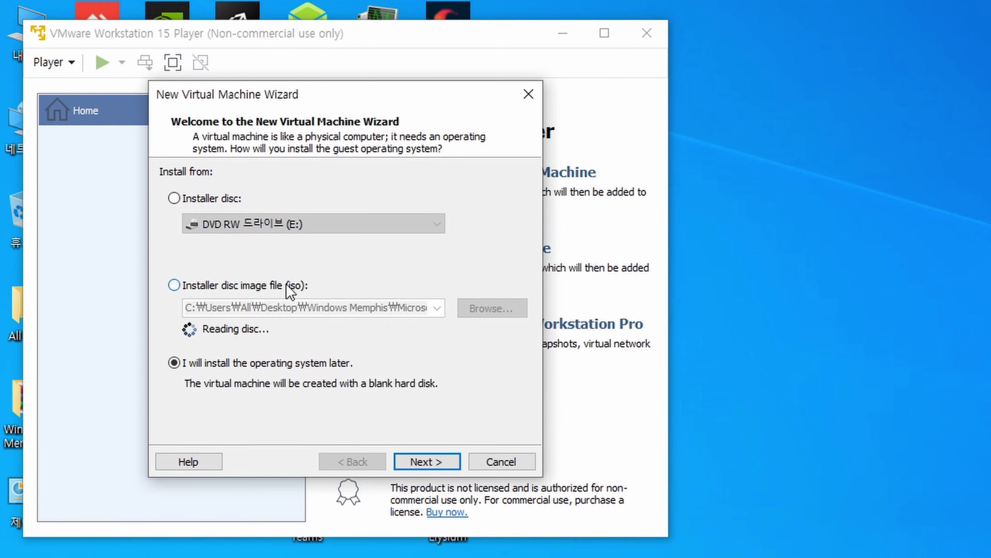
{"action": "left_click", "coordinate": [472, 309]}
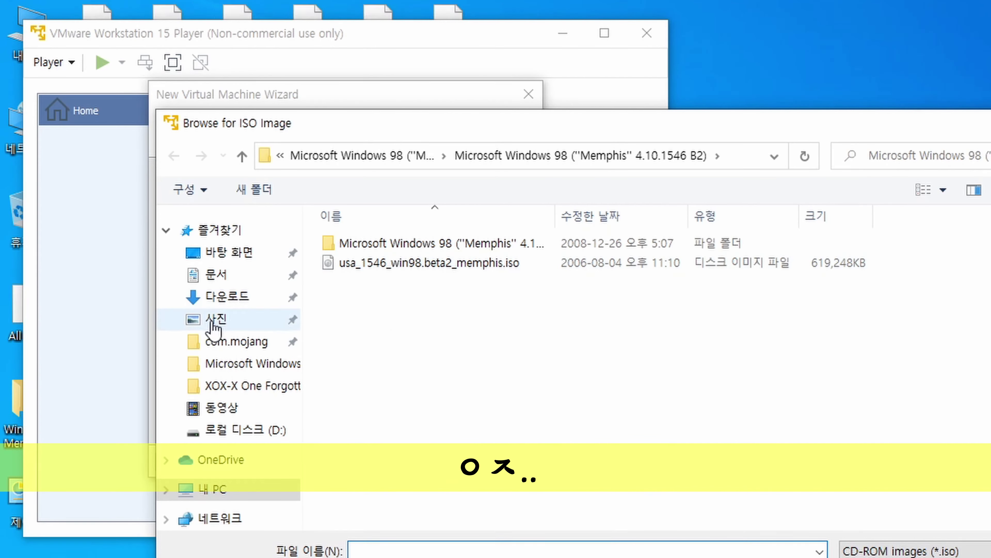
{"action": "left_click", "coordinate": [217, 297]}
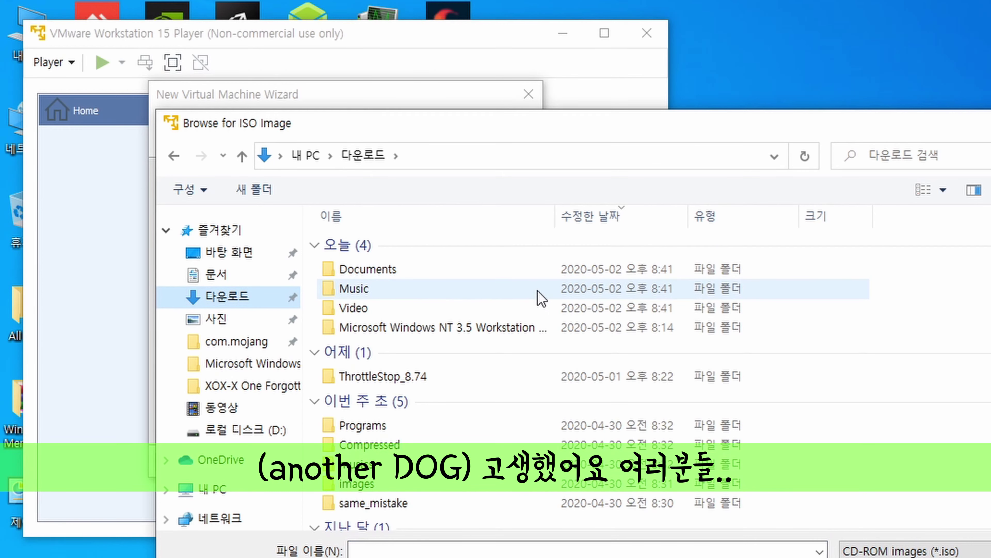
{"action": "scroll", "coordinate": [723, 374], "scroll_direction": "down", "scroll_amount": 2}
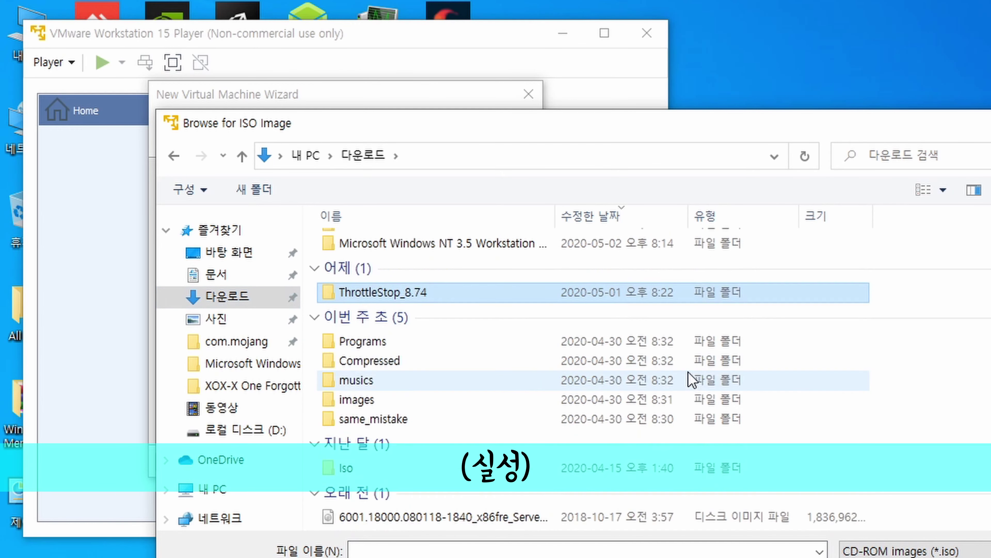
{"action": "left_click", "coordinate": [494, 518]}
{"action": "double_click", "coordinate": [493, 518]}
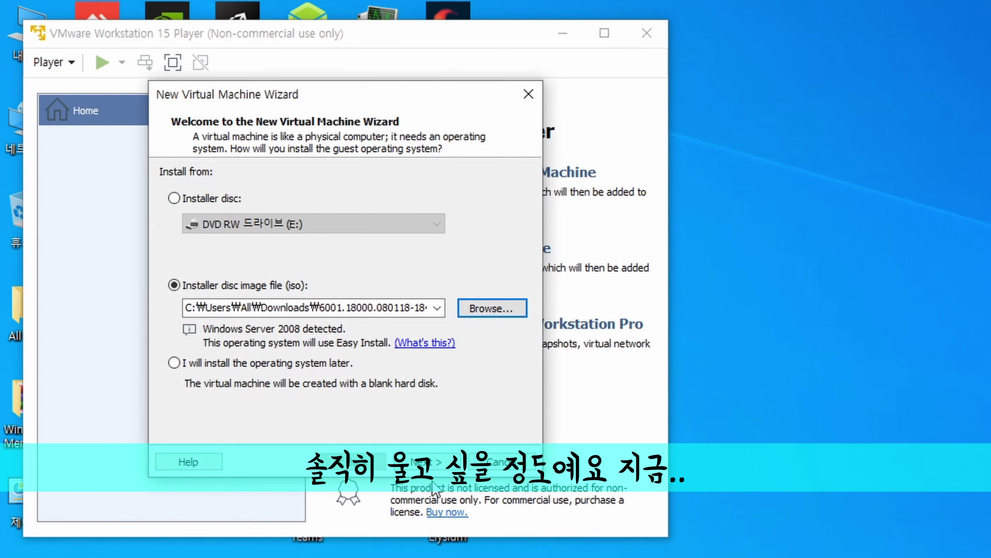
{"action": "left_click", "coordinate": [427, 462]}
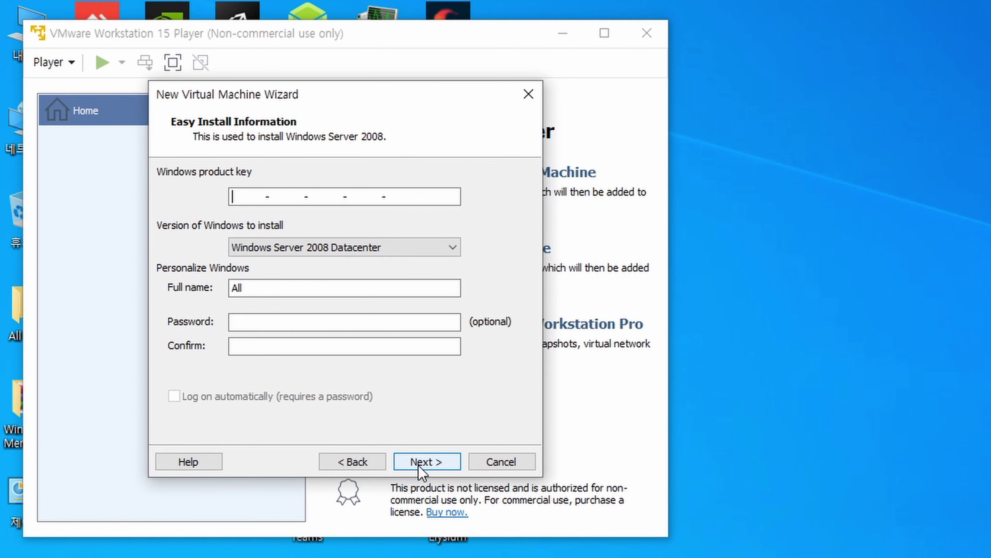
- Skip the Windows product key and accept the name Windows Server 2008 with a 40 GB disk split into multiple files
{"action": "left_click", "coordinate": [421, 467]}
{"action": "left_click", "coordinate": [367, 313]}
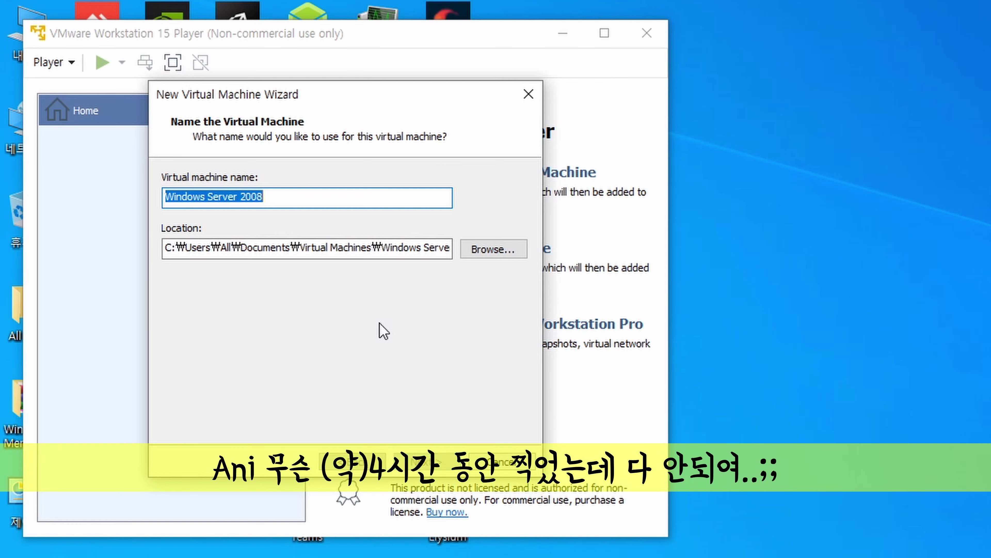
{"action": "key", "text": "Return"}
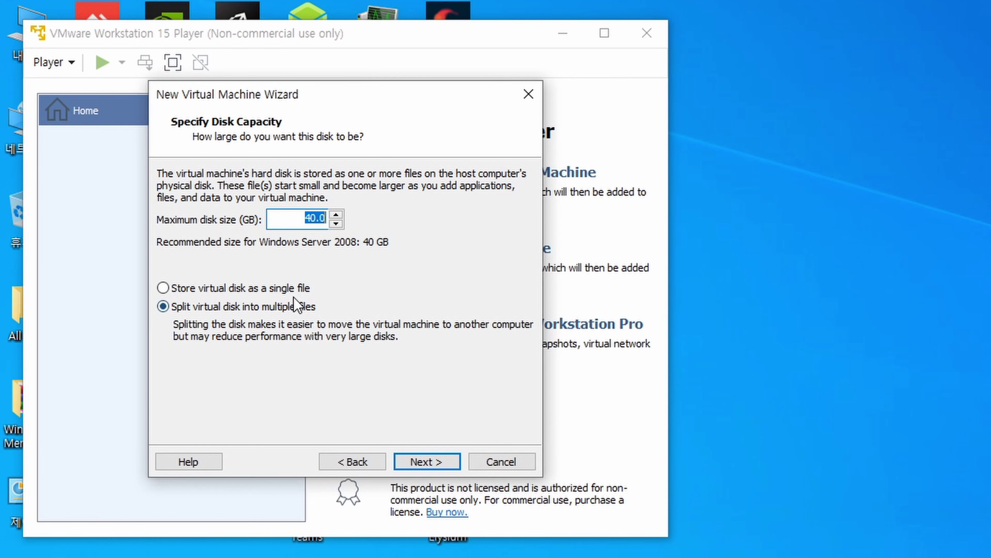
{"action": "left_click", "coordinate": [406, 457]}
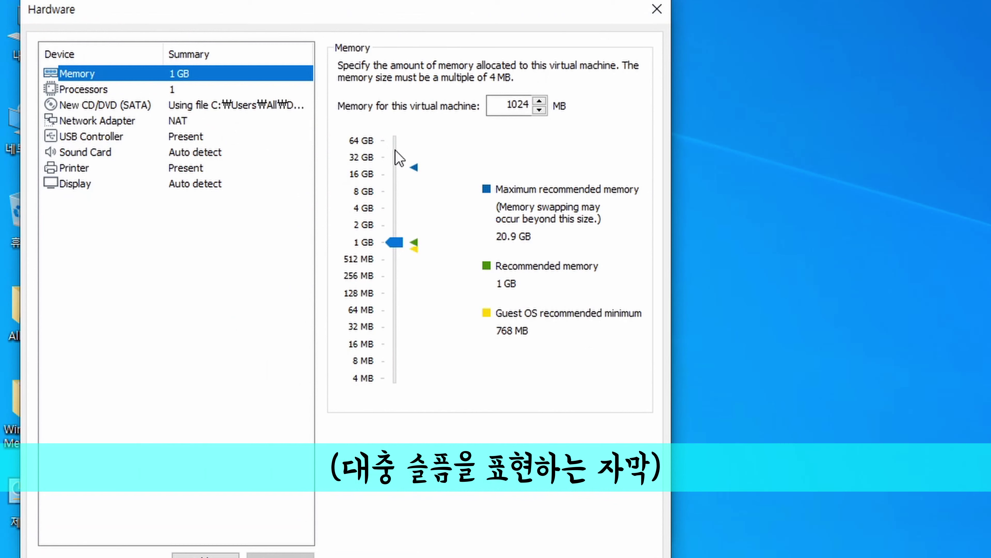
- Customize the virtual machine's hardware to 8192 MB of memory and 4 processor cores
{"action": "left_click", "coordinate": [395, 157]}
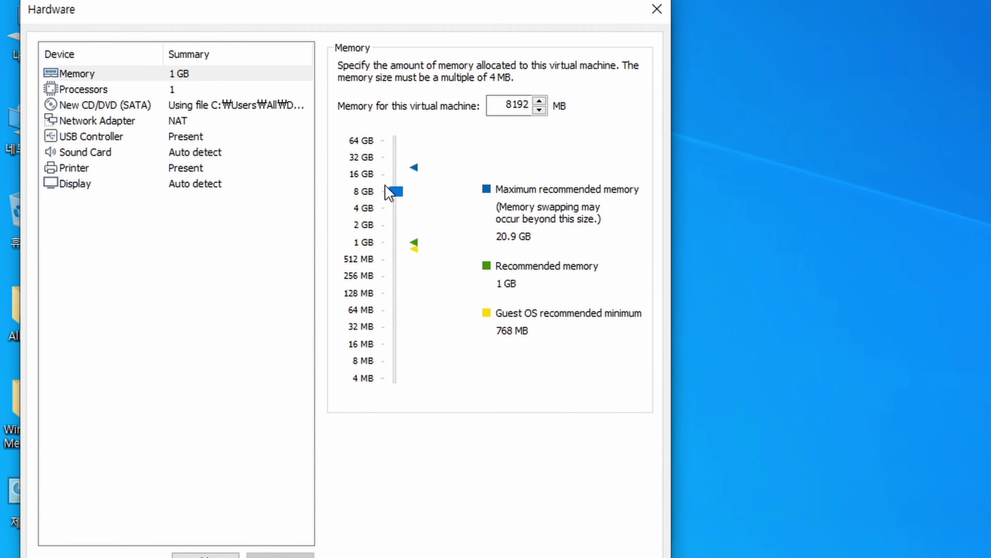
{"action": "left_click", "coordinate": [227, 91]}
{"action": "left_click", "coordinate": [535, 69]}
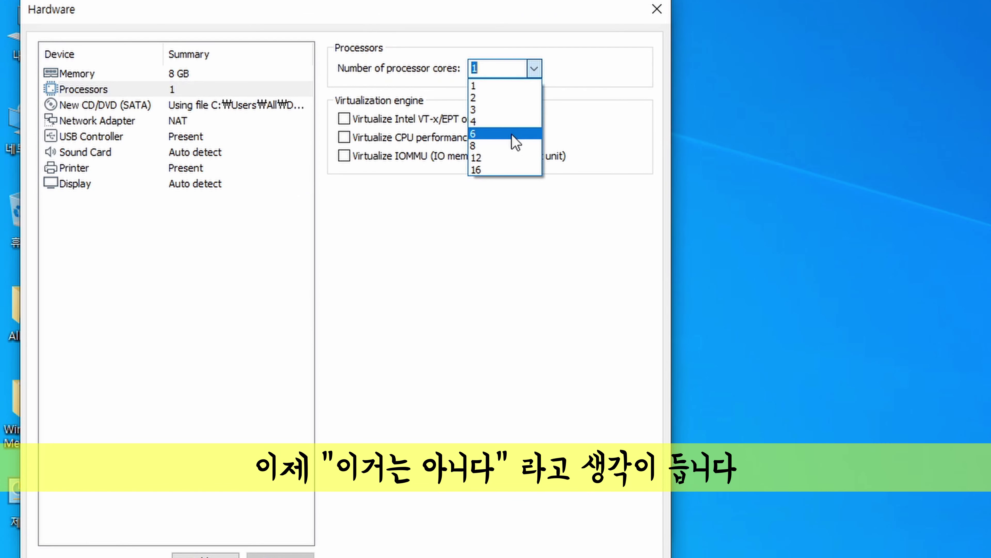
{"action": "left_click", "coordinate": [515, 137]}
{"action": "left_click", "coordinate": [522, 547]}
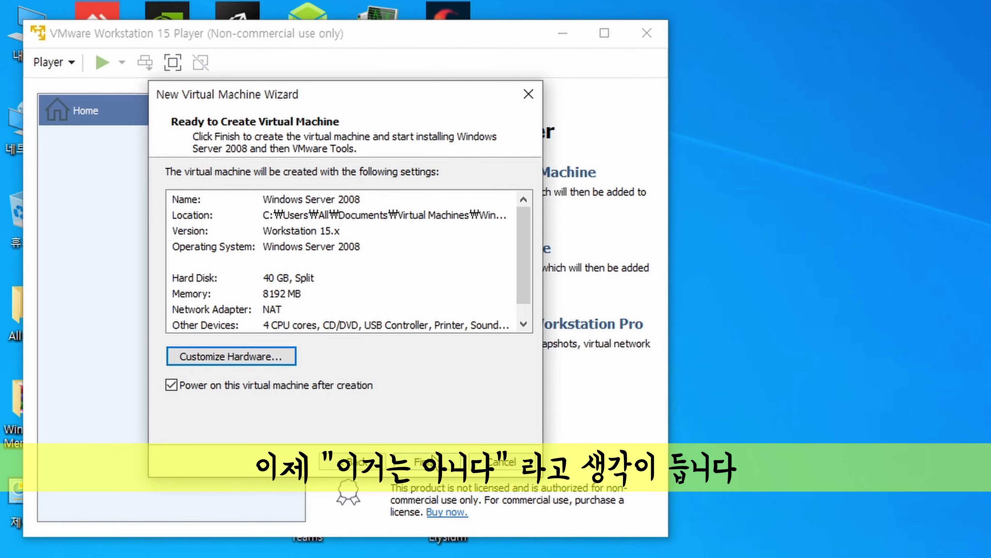
- Create and power on the virtual machine in full screen, and dismiss the upgrader.exe error during the VMware Tools installation
{"action": "left_click", "coordinate": [442, 467]}
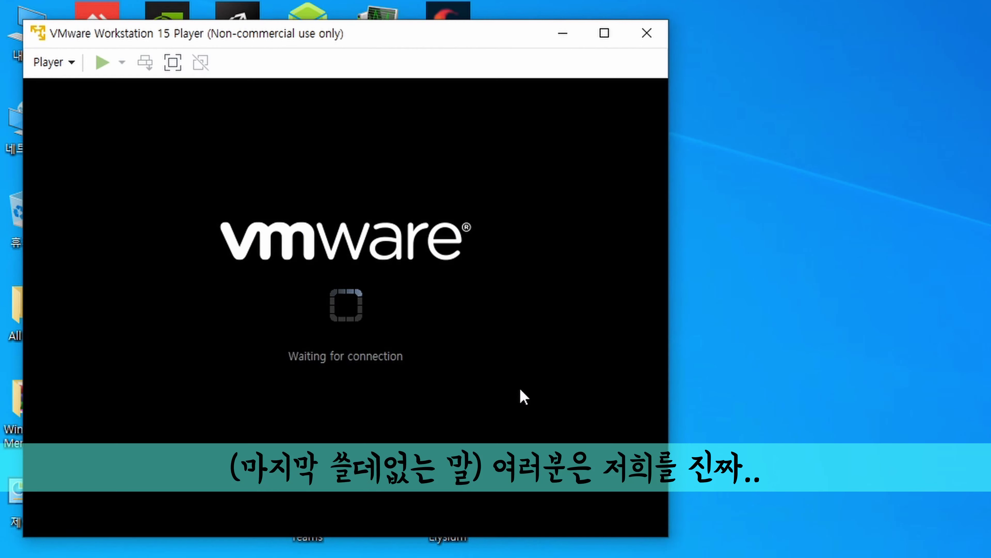
{"action": "left_click", "coordinate": [172, 63]}
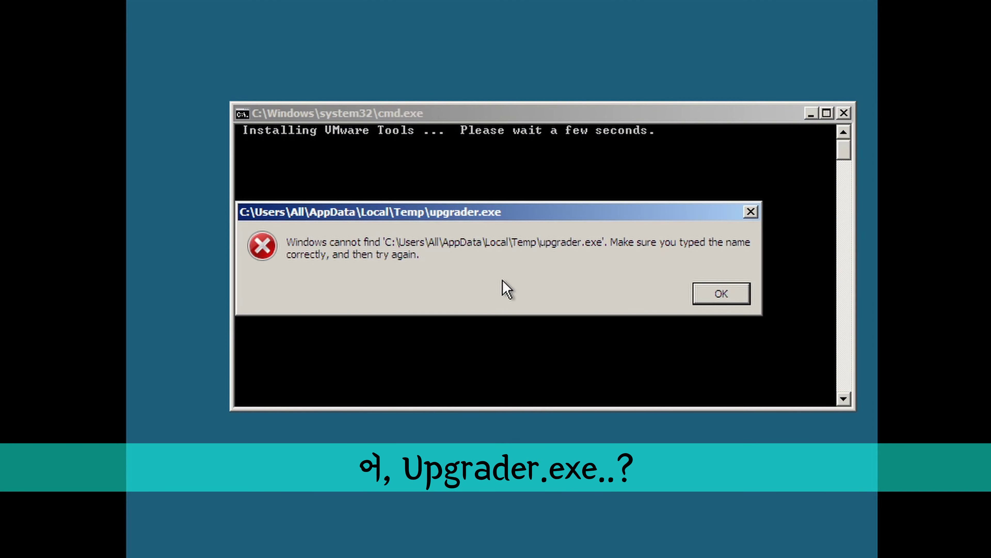
{"action": "key", "text": "Return"}
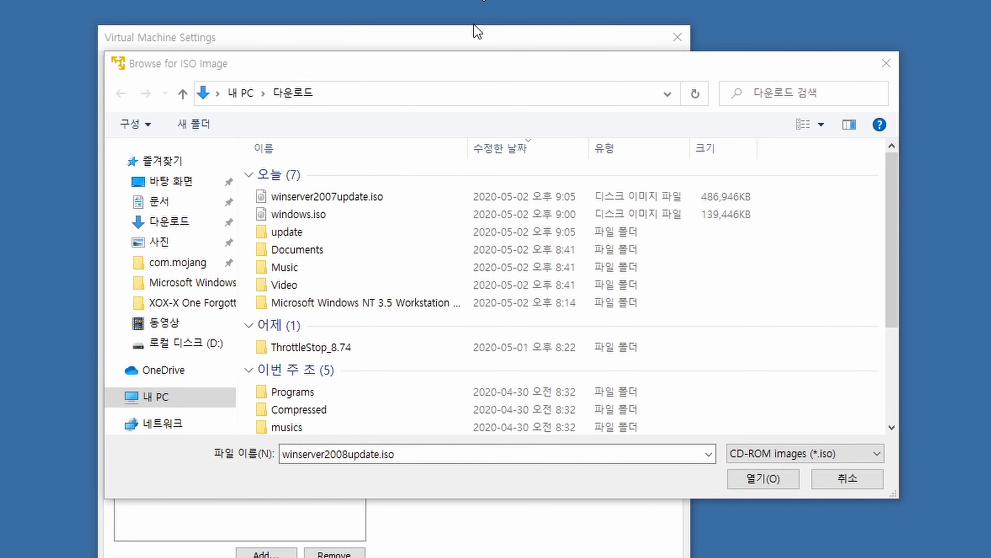
- Load winserver2007update.iso into the virtual machine's CD/DVD drive and open the DVD drive (D:) in the guest
{"action": "left_click", "coordinate": [296, 196]}
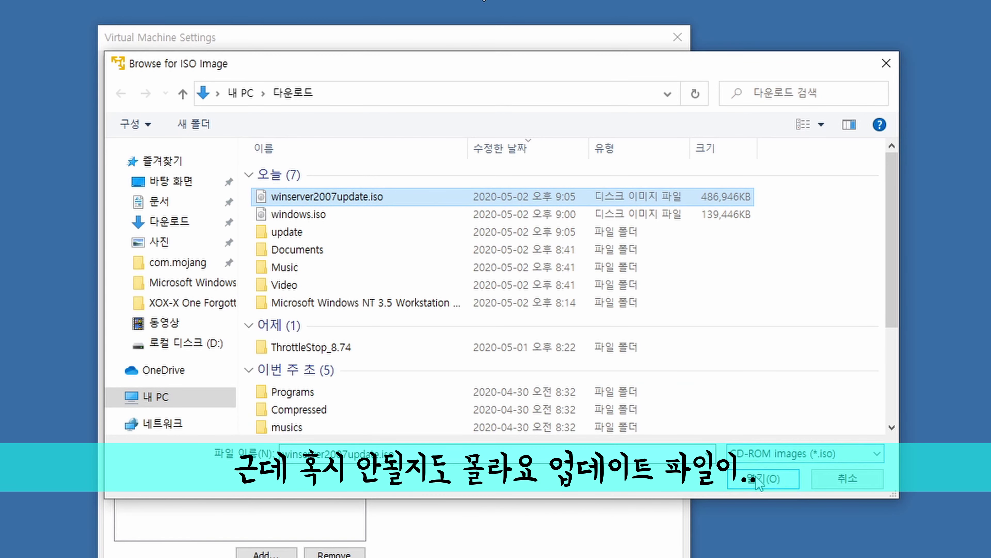
{"action": "left_click", "coordinate": [751, 478]}
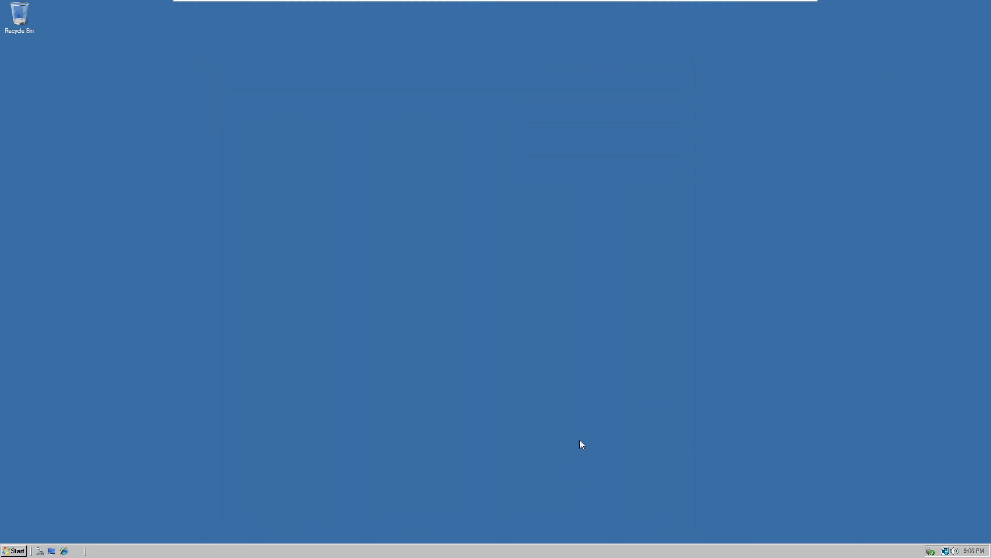
{"action": "left_click", "coordinate": [25, 547]}
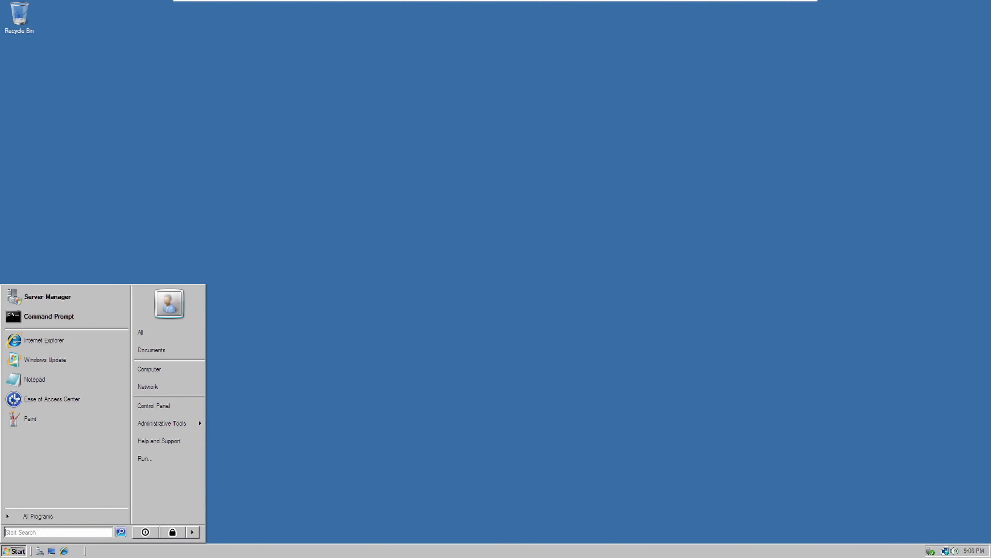
{"action": "left_click", "coordinate": [253, 154]}
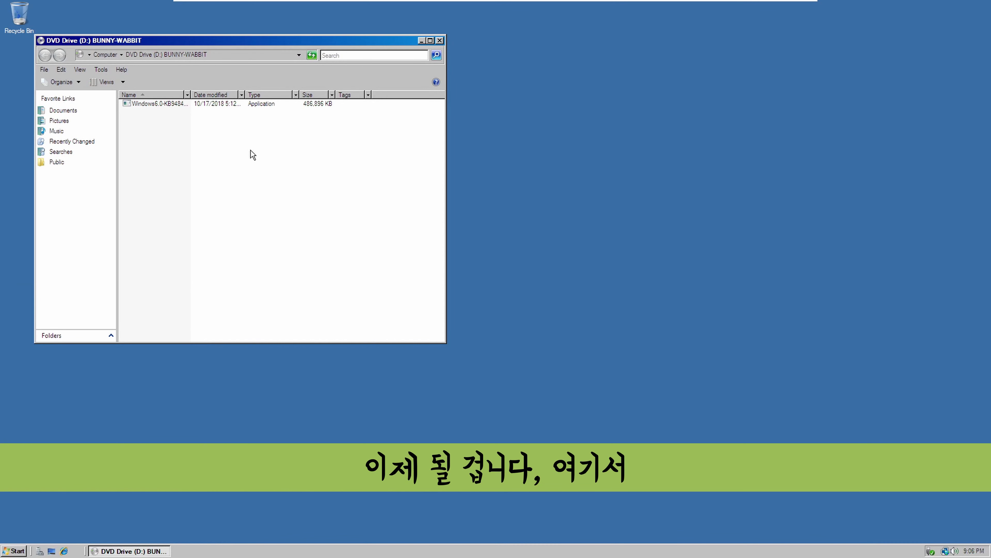
- Run the Windows6.0-KB9484 update and install Windows Server Service Pack 2 with the license terms accepted and automatic restart
{"action": "left_click", "coordinate": [215, 105]}
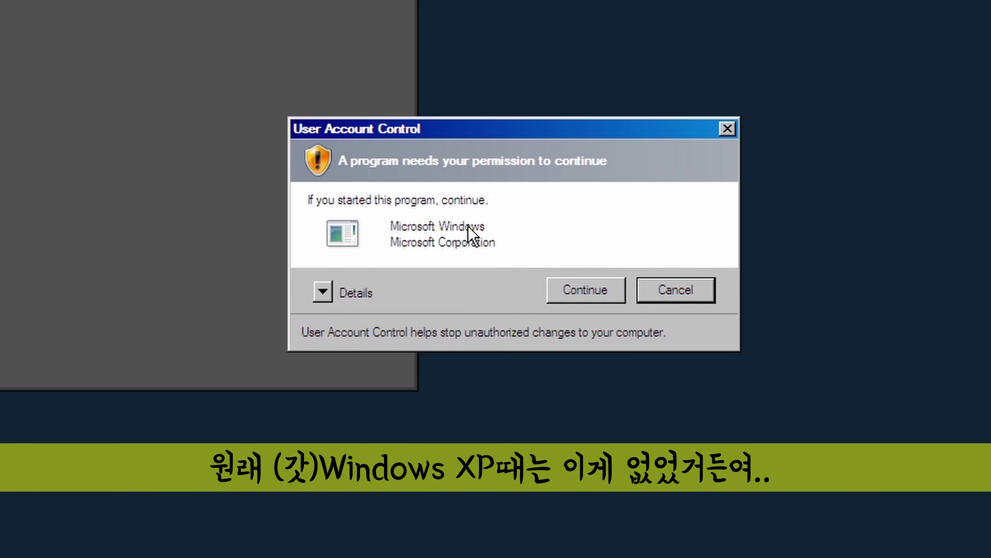
{"action": "left_click", "coordinate": [584, 301]}
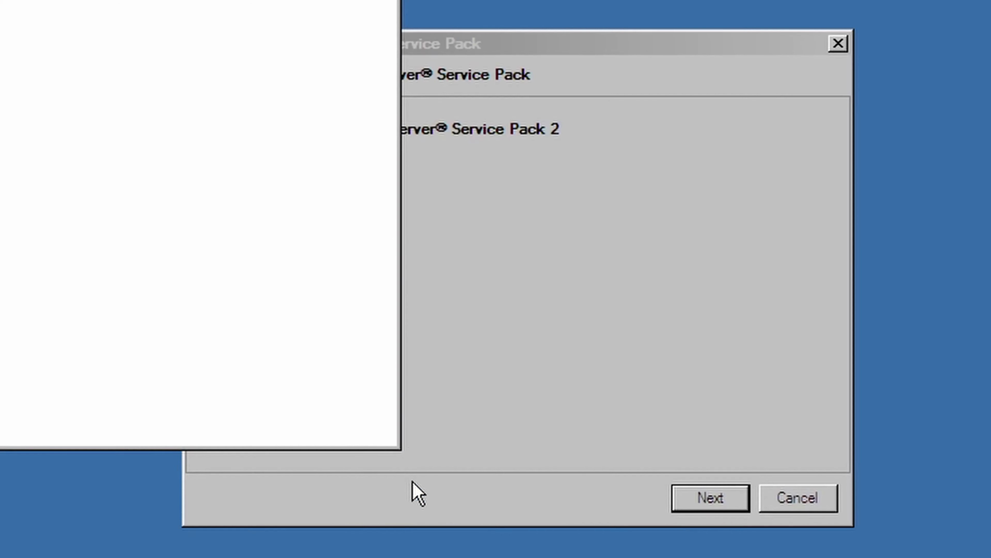
{"action": "left_click", "coordinate": [708, 504]}
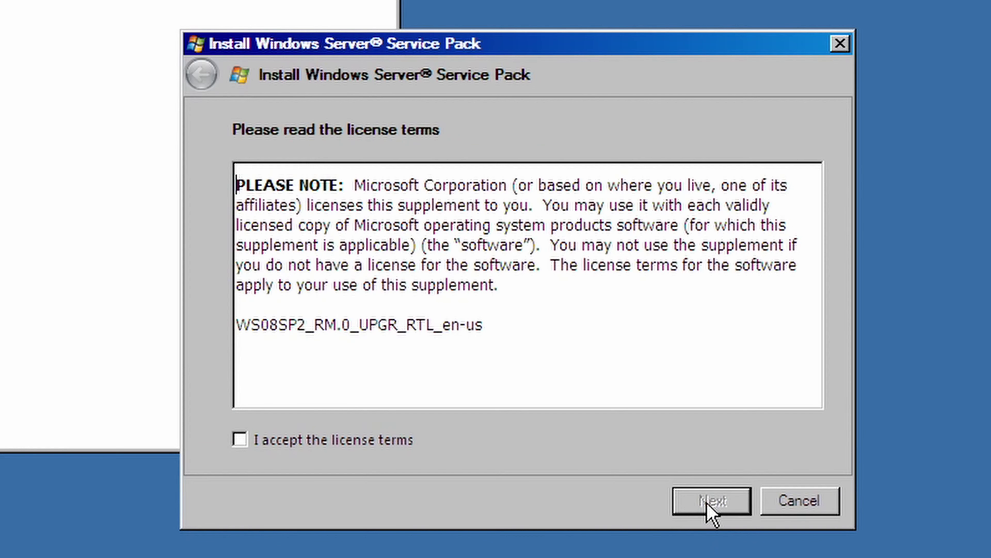
{"action": "left_click", "coordinate": [390, 445]}
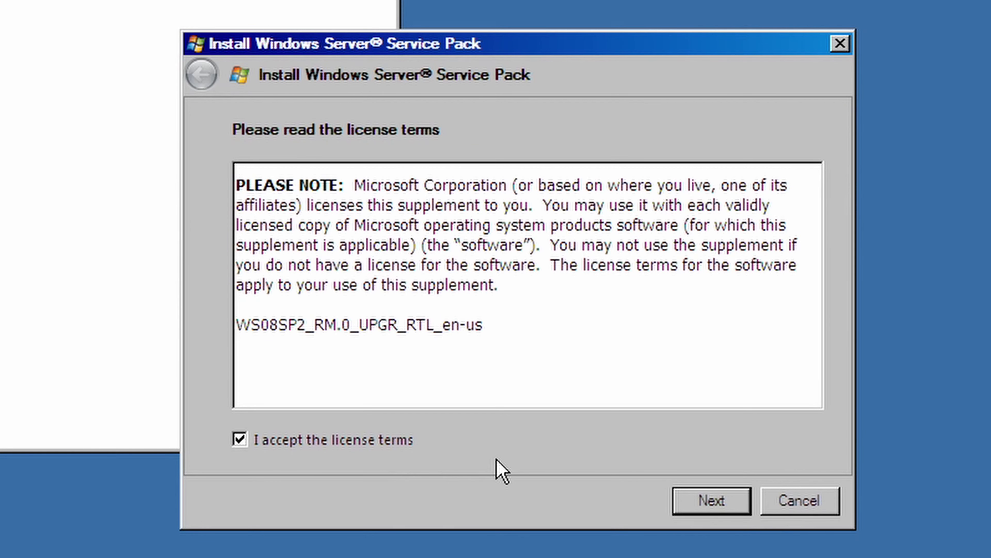
{"action": "left_click", "coordinate": [740, 508]}
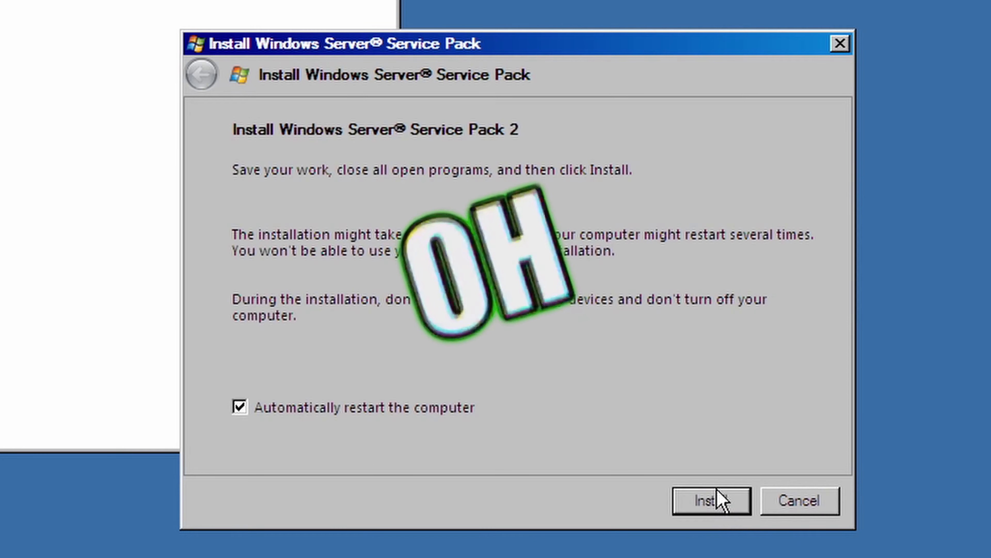
{"action": "left_click", "coordinate": [710, 502]}
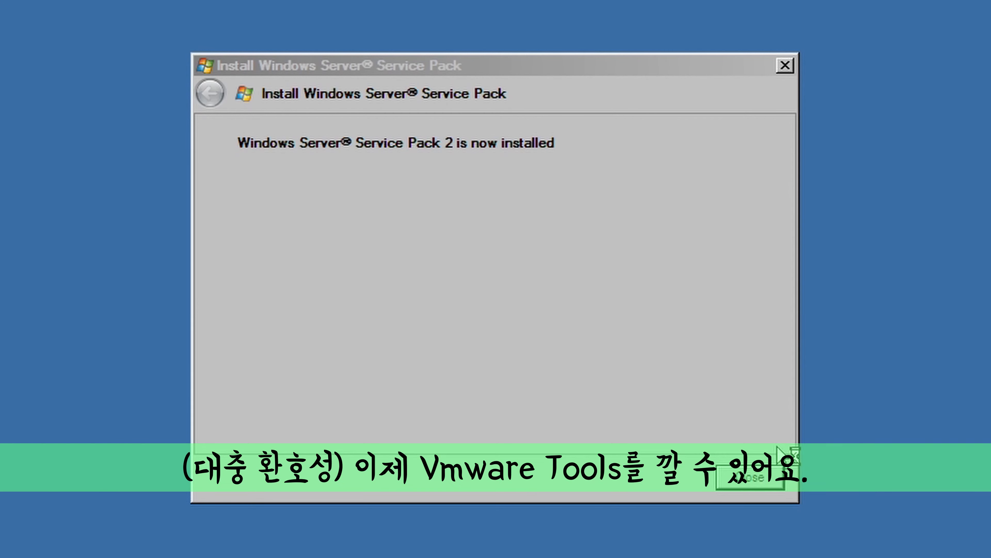
{"action": "left_click", "coordinate": [757, 475]}
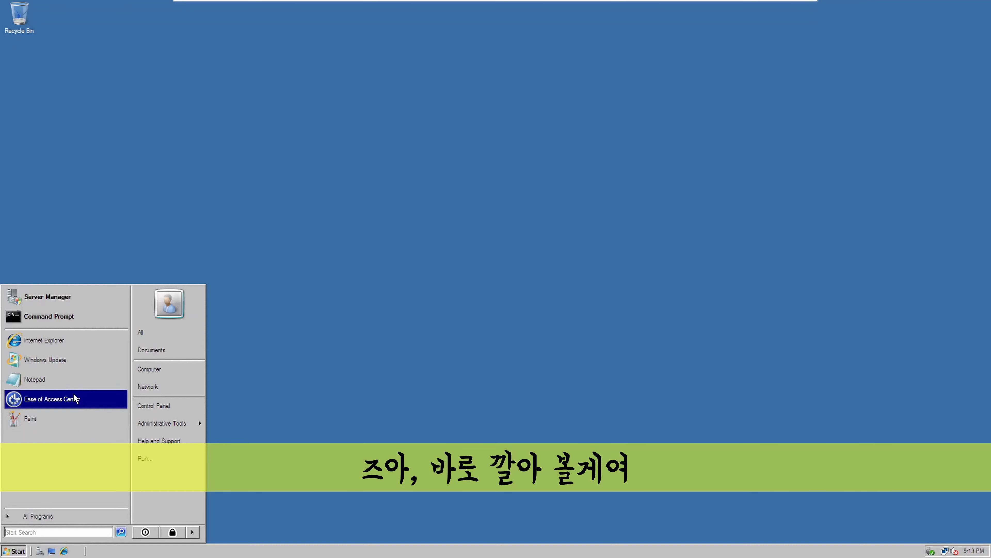
- Open the guest's DVD drive (D:) from Computer, and change the virtual machine's CD/DVD image to windows.iso
{"action": "left_click", "coordinate": [181, 371]}
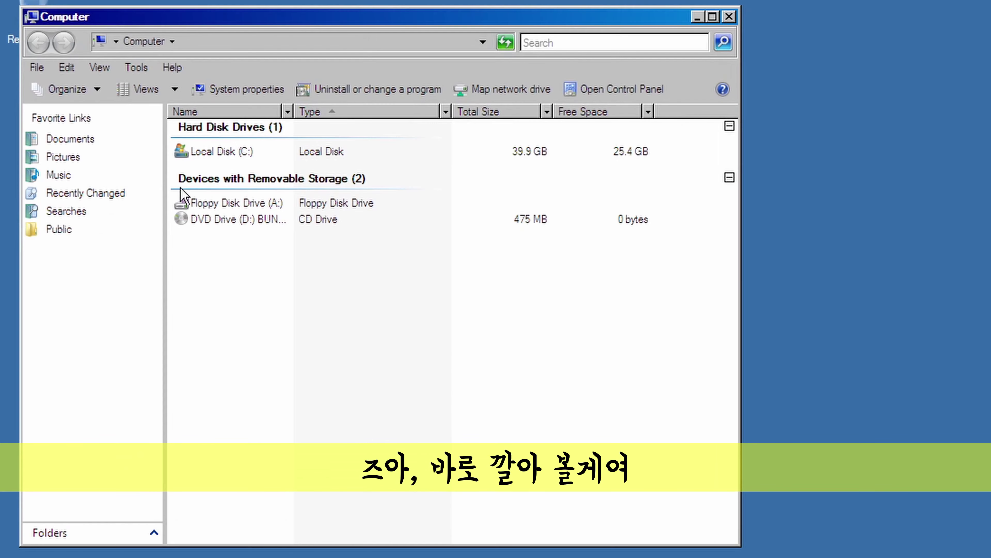
{"action": "double_click", "coordinate": [213, 220]}
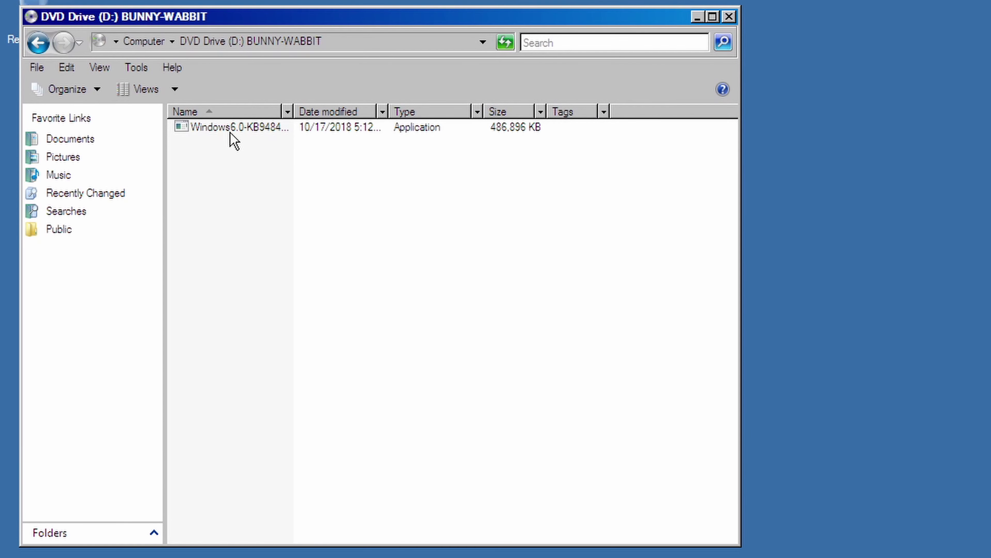
{"action": "left_click", "coordinate": [367, 7]}
{"action": "mouse_move", "coordinate": [363, 73]}
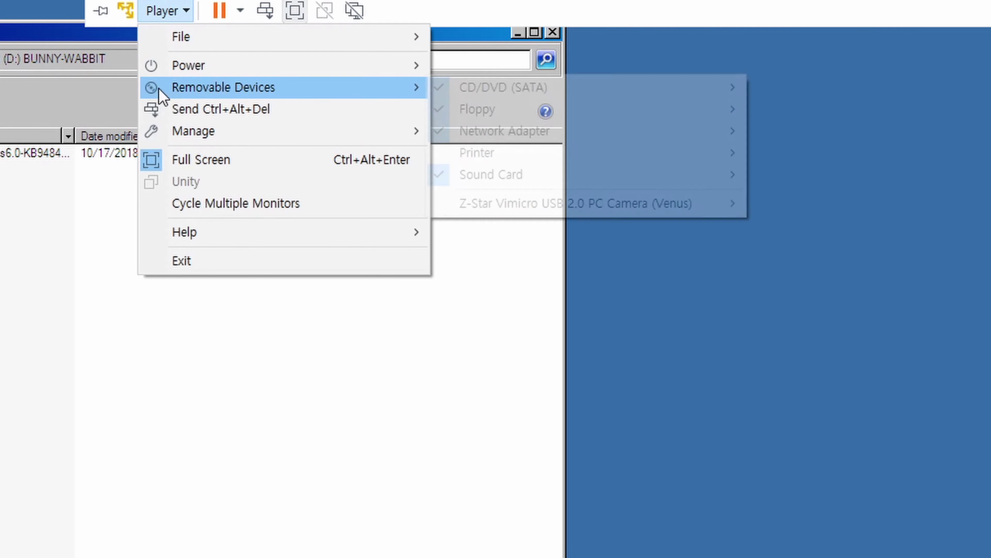
{"action": "mouse_move", "coordinate": [693, 93]}
{"action": "left_click", "coordinate": [787, 114]}
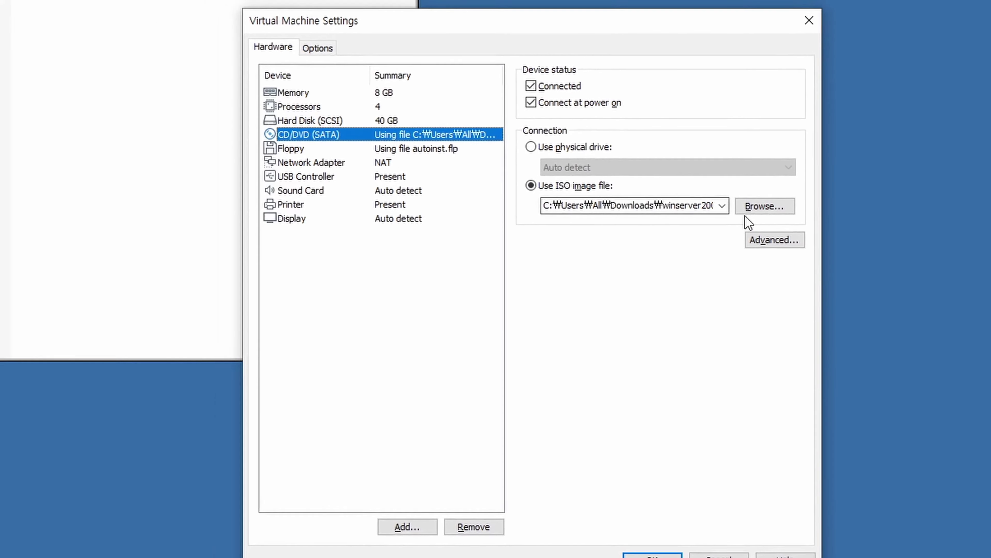
{"action": "left_click", "coordinate": [775, 221]}
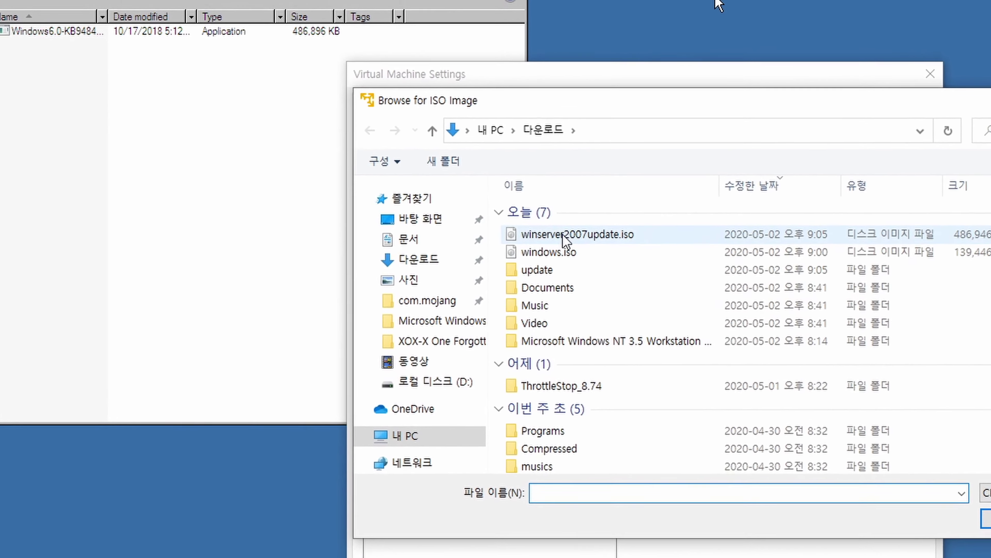
{"action": "double_click", "coordinate": [594, 267]}
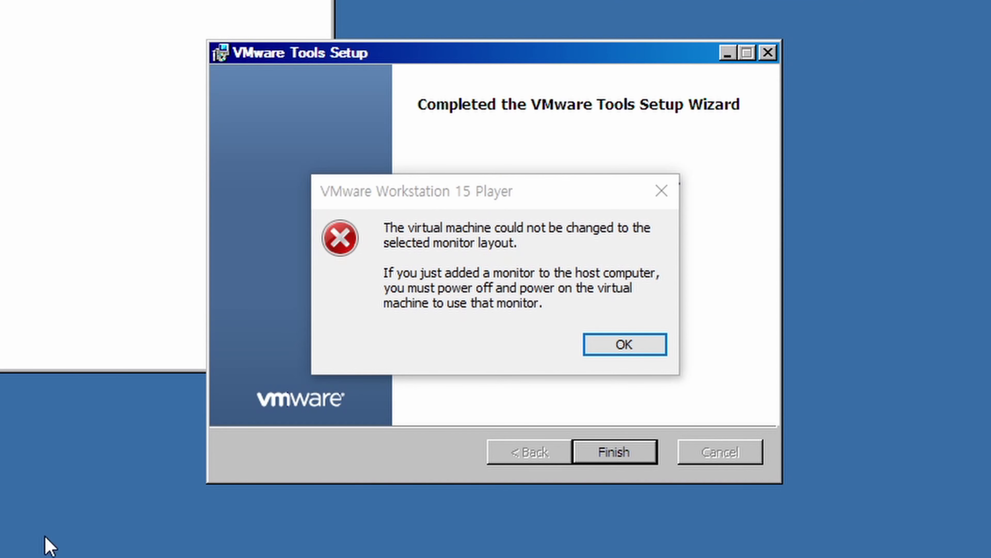
- Dismiss the monitor layout error and finish the VMware Tools Setup Wizard
{"action": "left_click", "coordinate": [654, 348]}
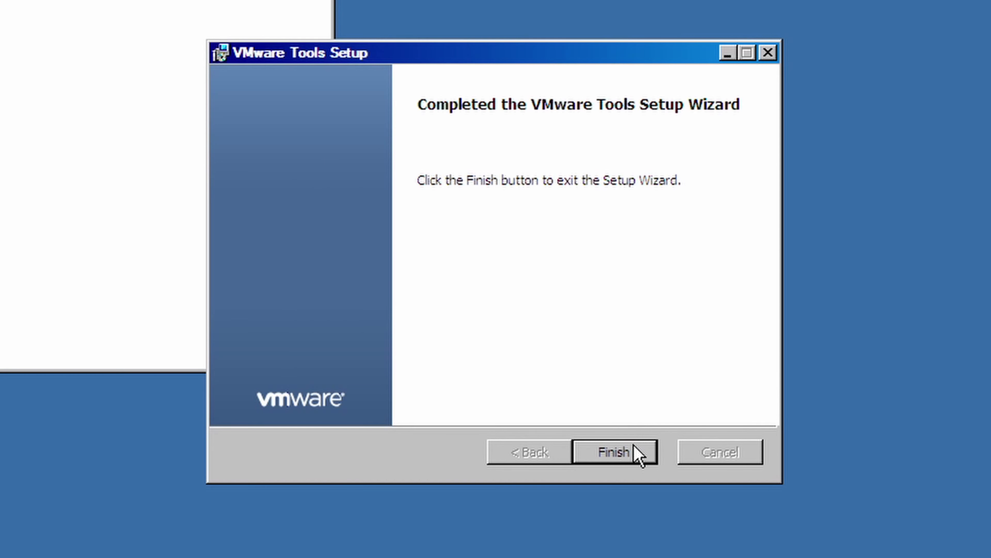
{"action": "left_click", "coordinate": [639, 453]}
{"action": "left_click", "coordinate": [436, 332]}
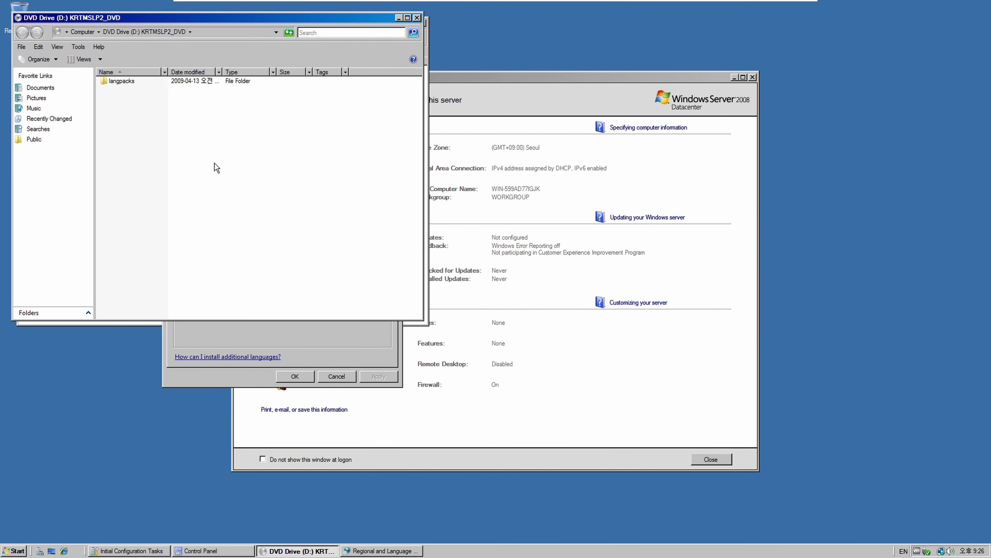
- Check the langpacks folder on the DVD drive, close it, and start installing display languages from Regional and Language Options with permission granted
{"action": "double_click", "coordinate": [128, 83]}
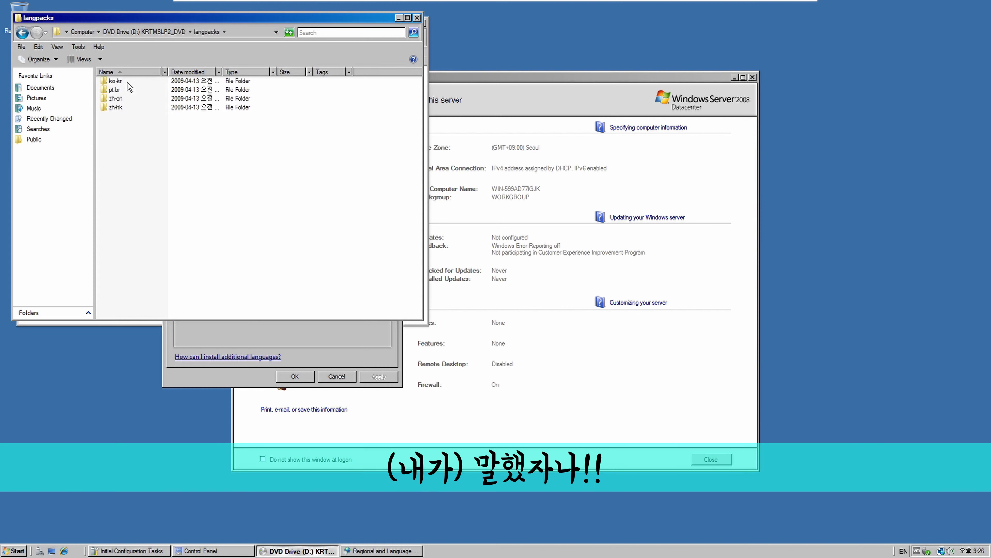
{"action": "left_click", "coordinate": [417, 18]}
{"action": "left_click", "coordinate": [336, 236]}
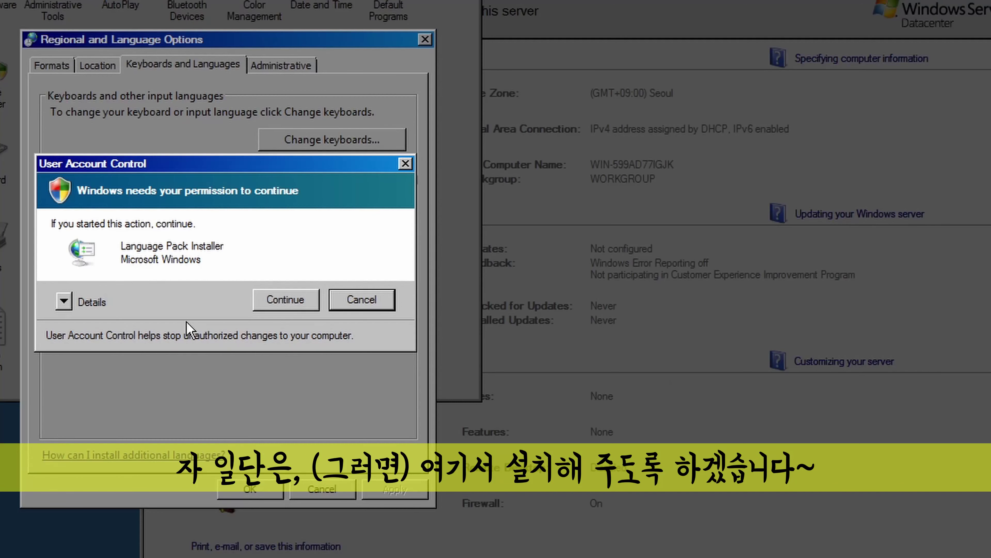
{"action": "left_click", "coordinate": [293, 300]}
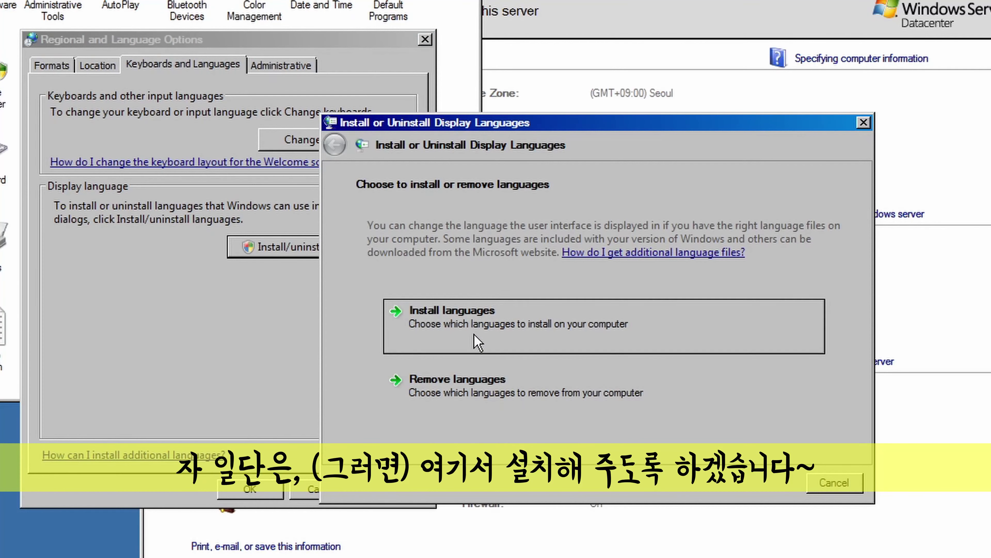
{"action": "left_click", "coordinate": [494, 307]}
- Try to use the root of the DVD drive (D:) as the language files folder
{"action": "left_click", "coordinate": [756, 247]}
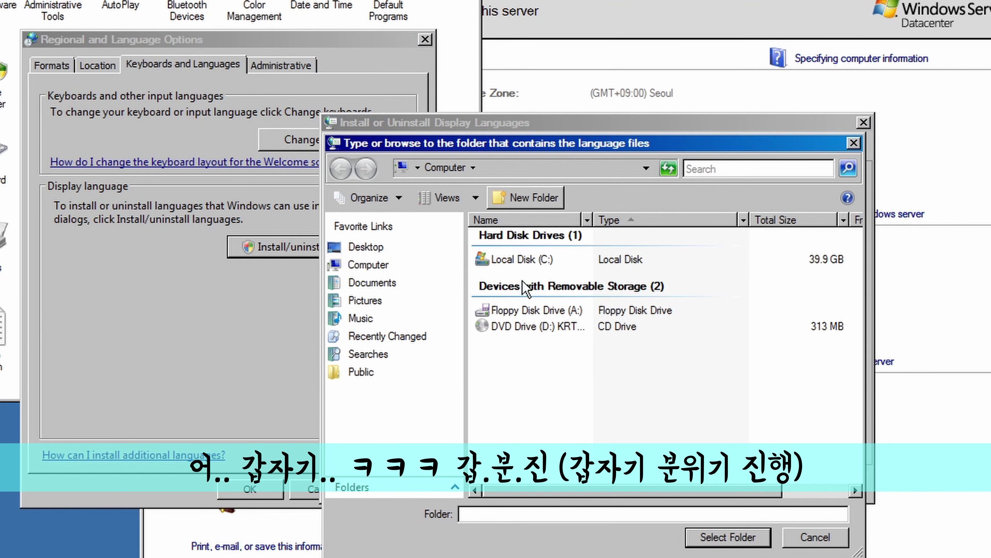
{"action": "double_click", "coordinate": [530, 330]}
{"action": "left_click", "coordinate": [727, 537]}
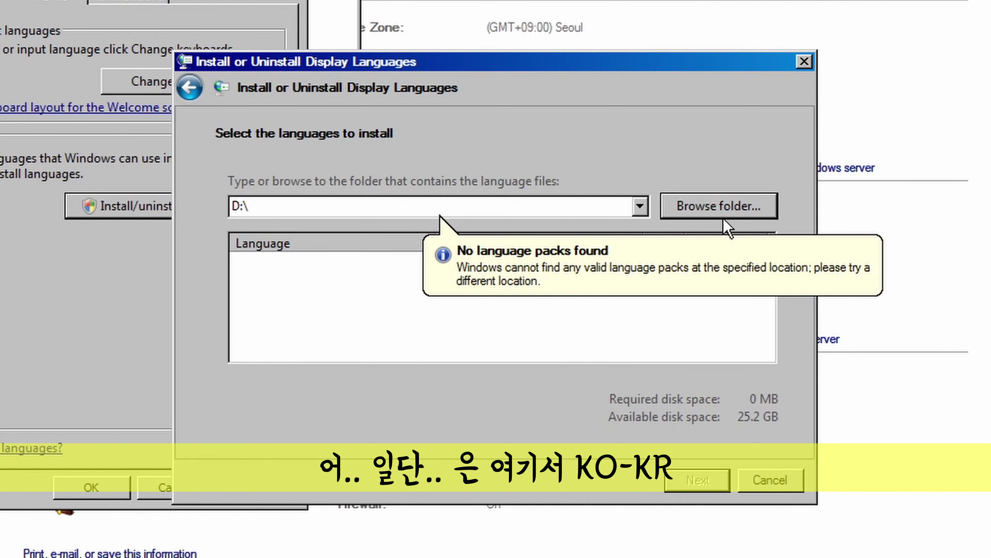
- Select the langpacks\ko-kr folder on the DVD drive as the language files location and proceed to the license terms
{"action": "left_click", "coordinate": [785, 181]}
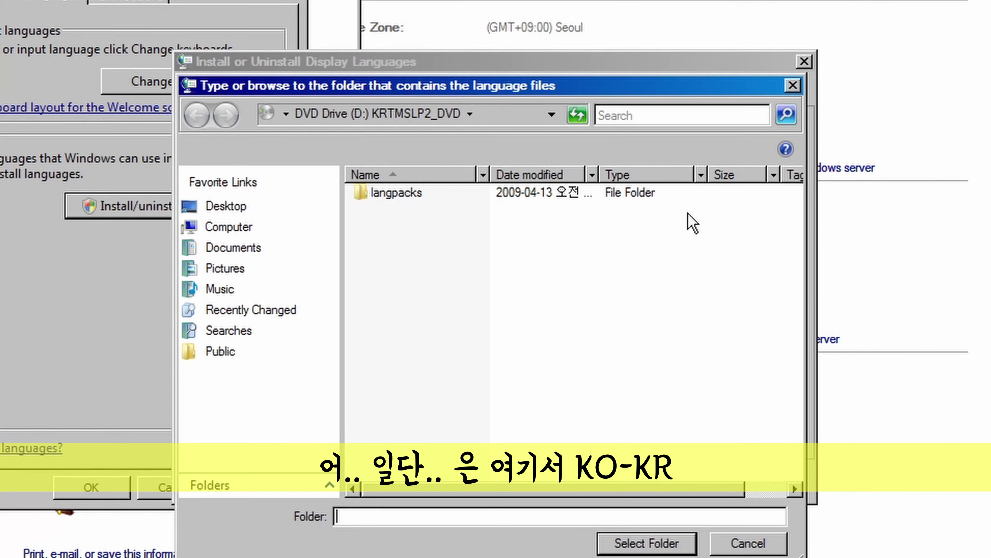
{"action": "double_click", "coordinate": [416, 193]}
{"action": "double_click", "coordinate": [380, 193]}
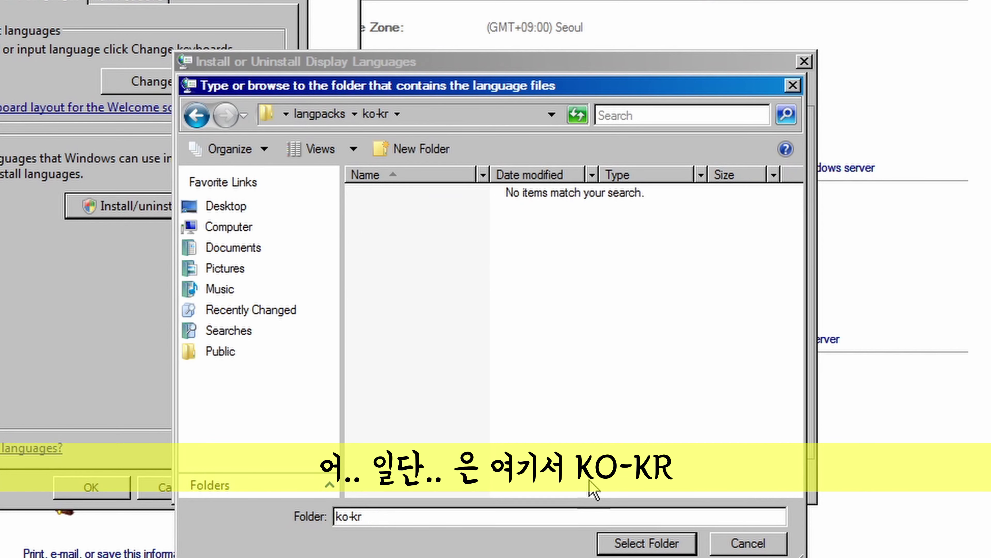
{"action": "left_click", "coordinate": [629, 543]}
{"action": "left_click", "coordinate": [698, 481]}
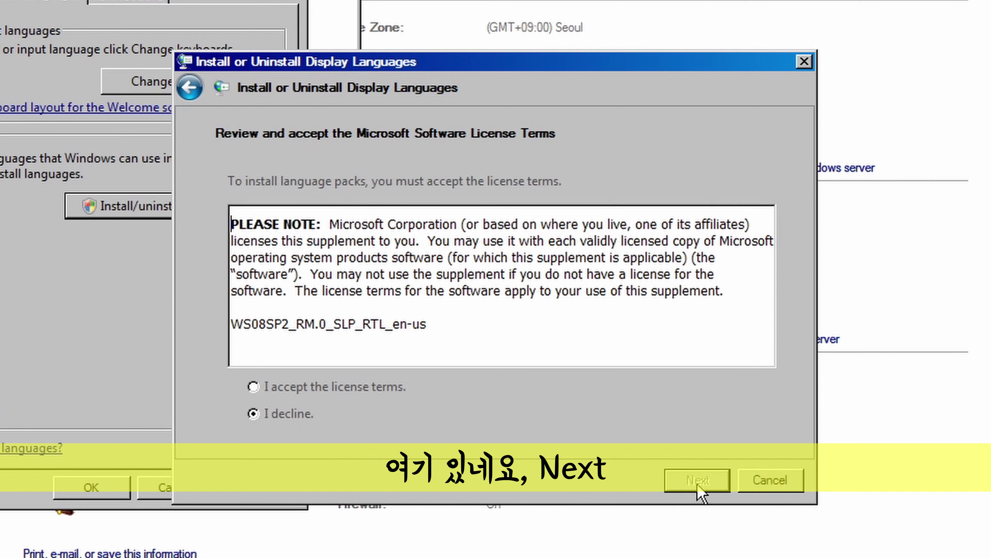
- Accept the Microsoft Software License Terms and install the Korean language pack
{"action": "left_click", "coordinate": [292, 387]}
{"action": "left_click", "coordinate": [698, 482]}
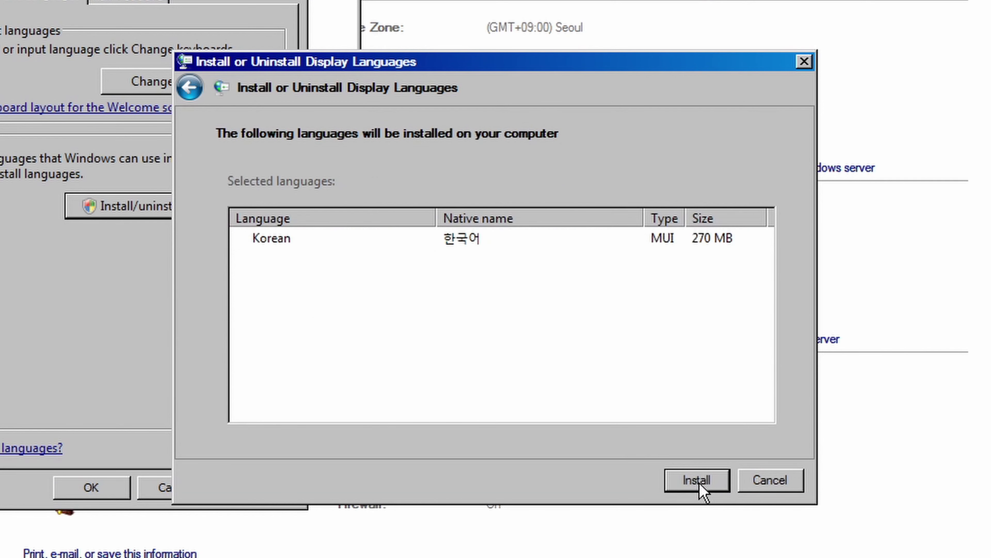
{"action": "left_click", "coordinate": [697, 482]}
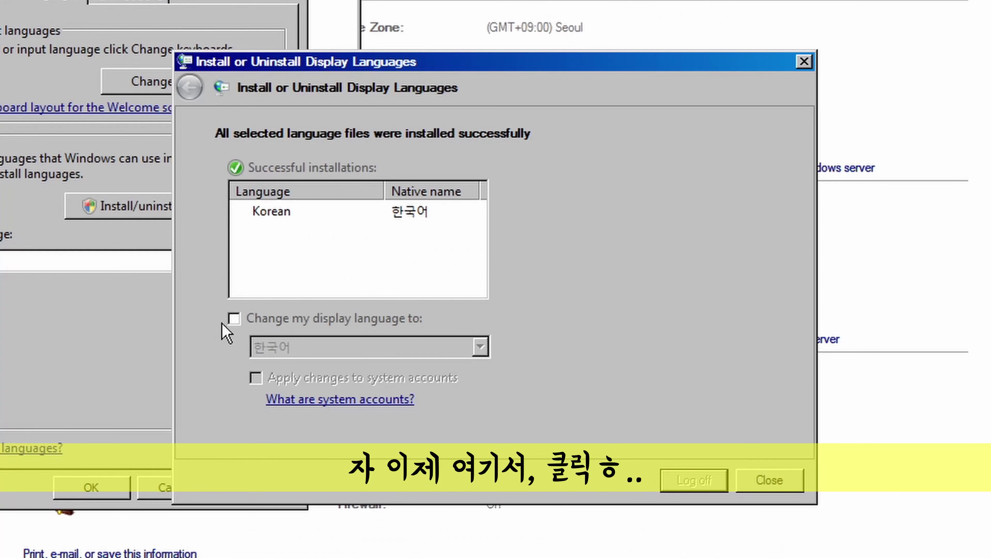
- Choose to change the display language to 한국어 and apply the changes to system accounts
{"action": "left_click", "coordinate": [235, 319]}
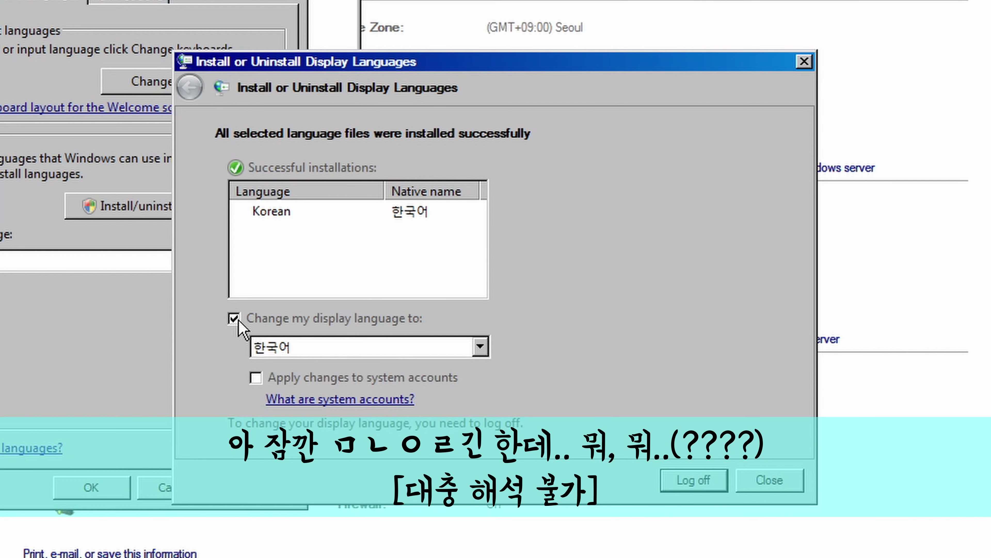
{"action": "left_click", "coordinate": [256, 377]}
{"action": "left_click", "coordinate": [480, 347]}
{"action": "left_click", "coordinate": [365, 363]}
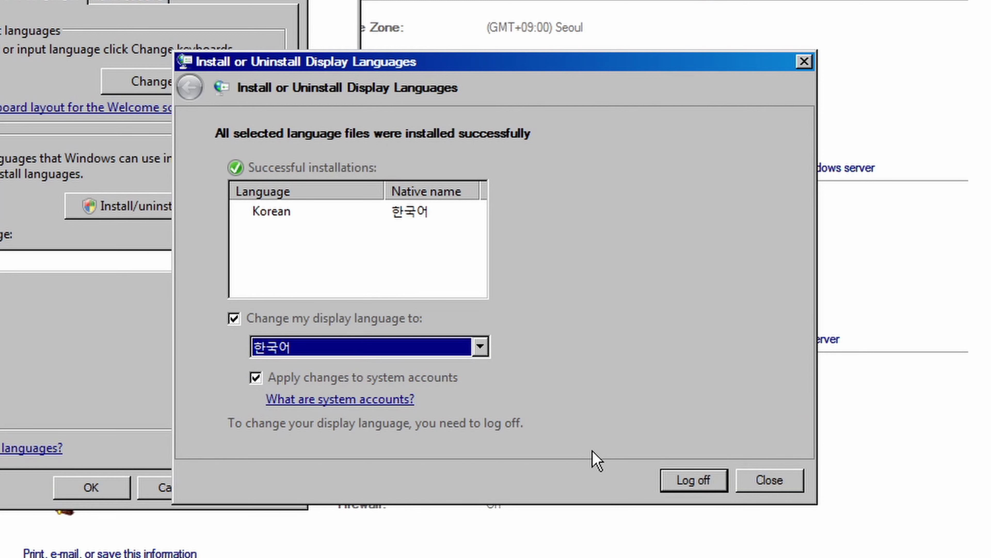